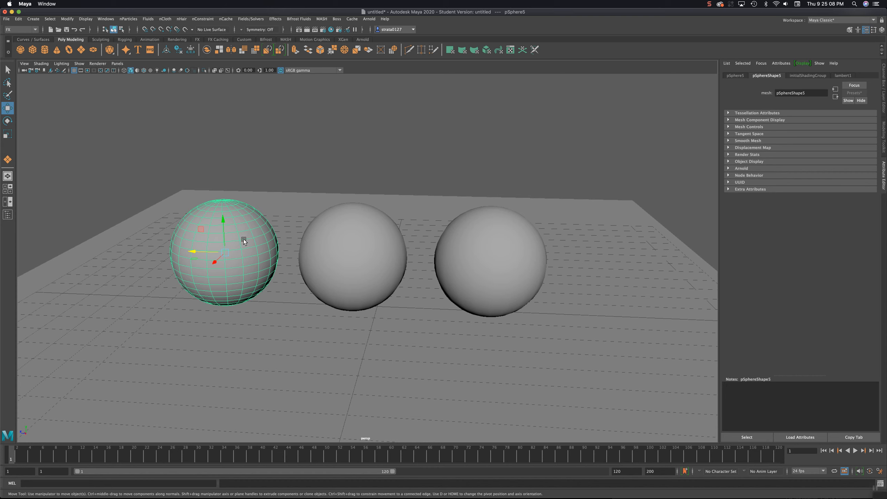
Open the new-material assignment for the leftmost sphere and list the Arnold shaders
{"action": "right_click", "coordinate": [244, 241]}
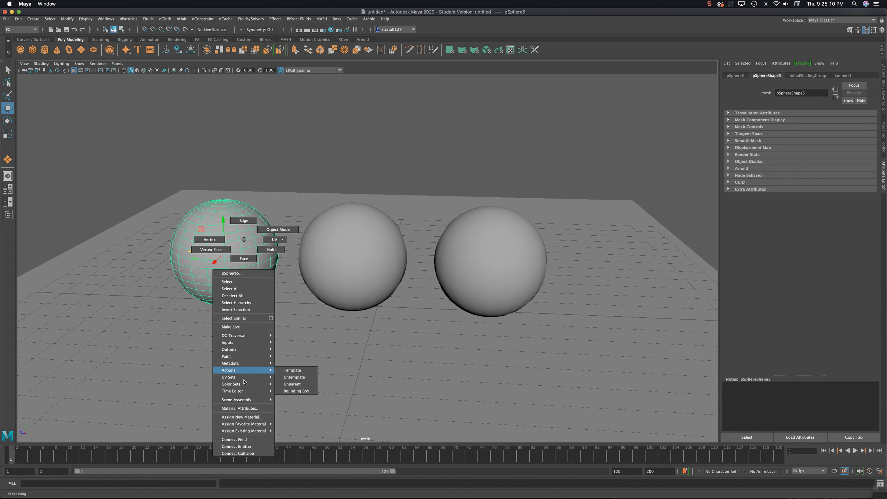
{"action": "left_click", "coordinate": [246, 417]}
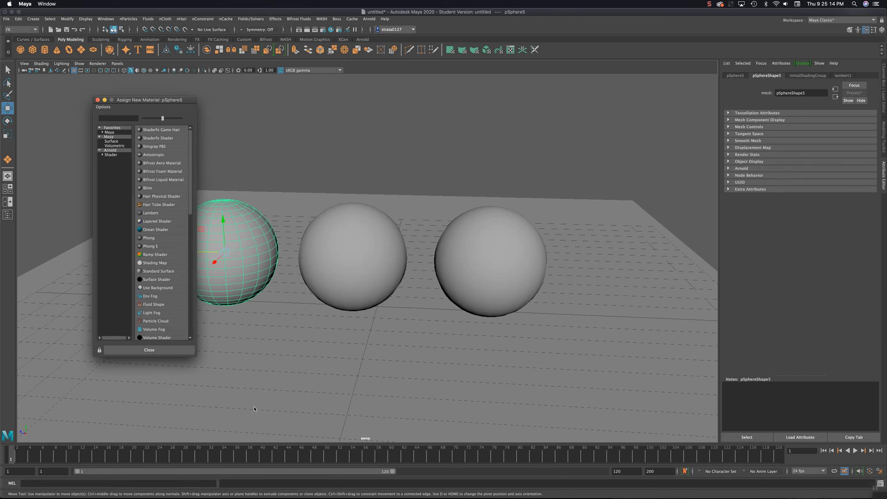
{"action": "left_click_drag", "start_coordinate": [157, 102], "coordinate": [367, 104]}
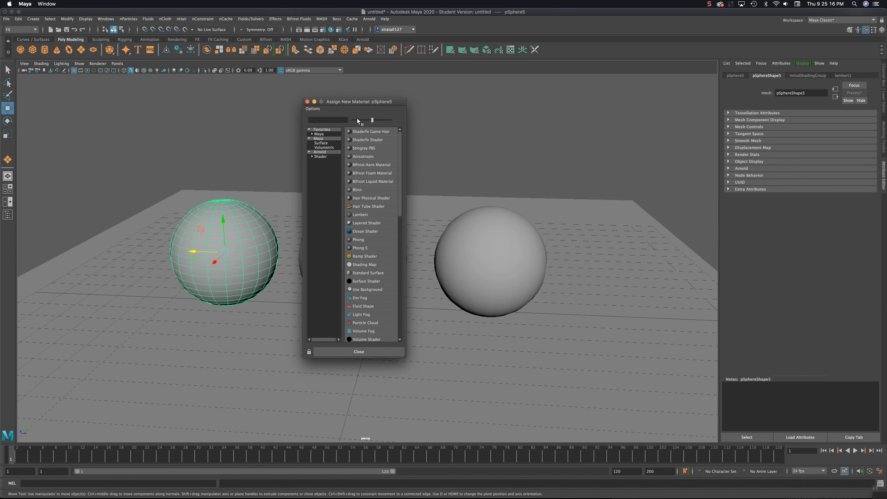
{"action": "left_click", "coordinate": [320, 153]}
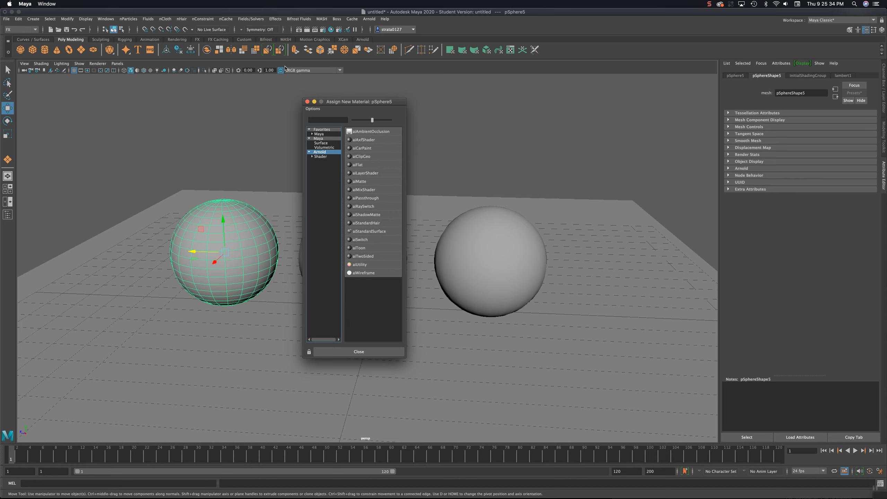
Check in the Plug-in Manager whether the Arnold plug-in mtoa.bundle is loaded and set to auto load
{"action": "left_click", "coordinate": [105, 21]}
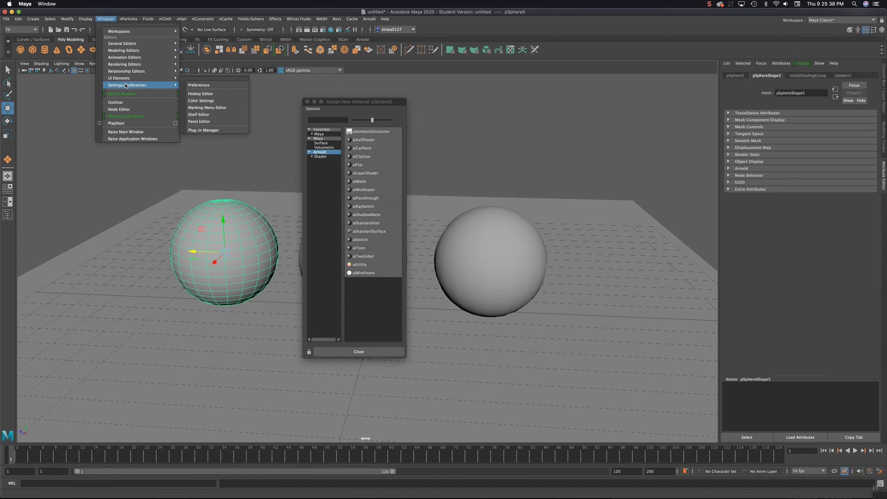
{"action": "left_click", "coordinate": [209, 130]}
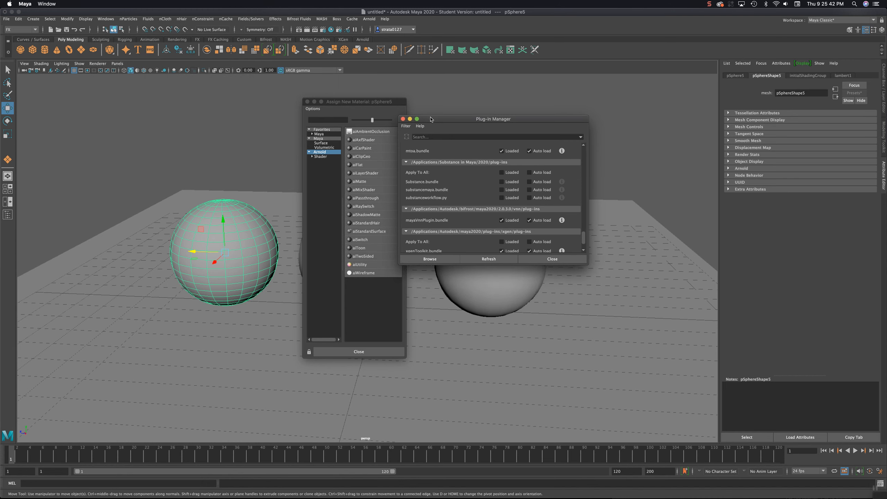
{"action": "left_click", "coordinate": [588, 145]}
{"action": "left_click", "coordinate": [587, 148]}
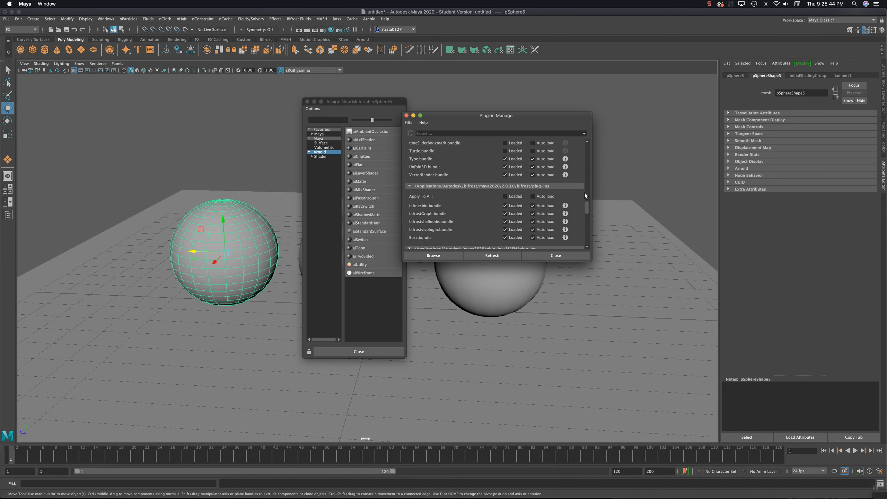
{"action": "left_click_drag", "start_coordinate": [588, 208], "coordinate": [586, 228]}
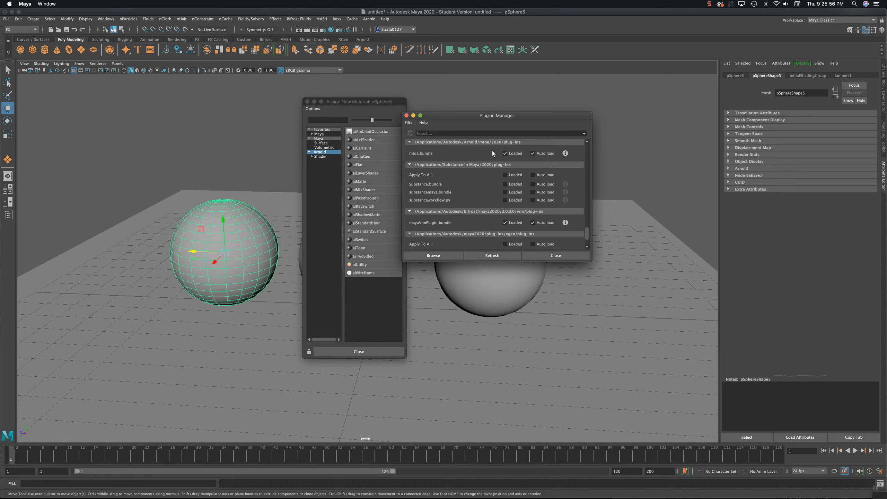
{"action": "left_click", "coordinate": [547, 256]}
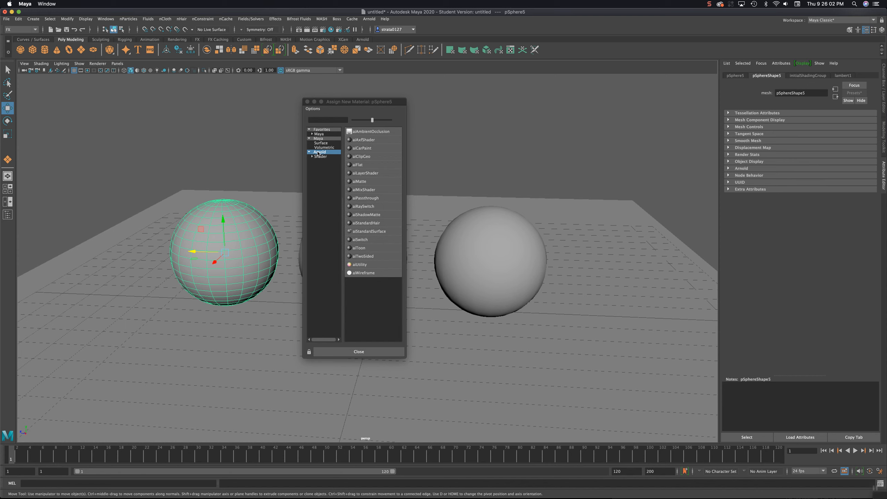
Assign an aiStandardSurface material to the leftmost sphere and set its base color to yellow
{"action": "left_click_drag", "start_coordinate": [348, 103], "coordinate": [104, 93]}
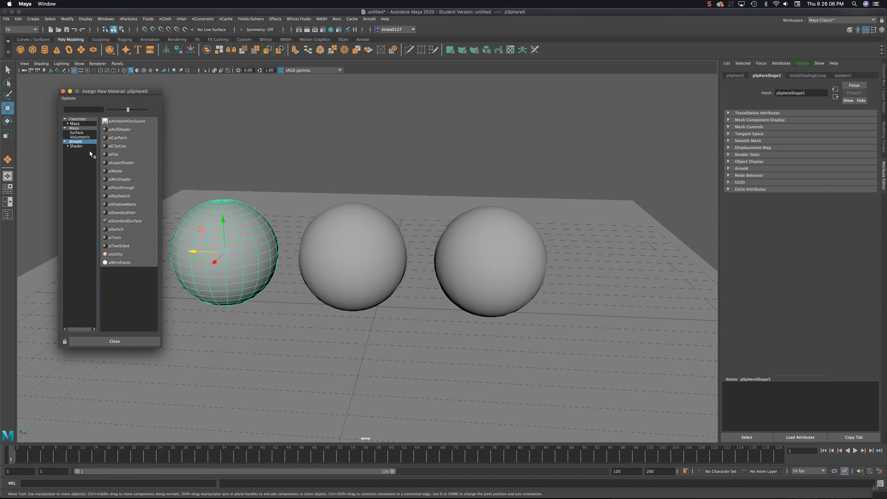
{"action": "left_click", "coordinate": [129, 220]}
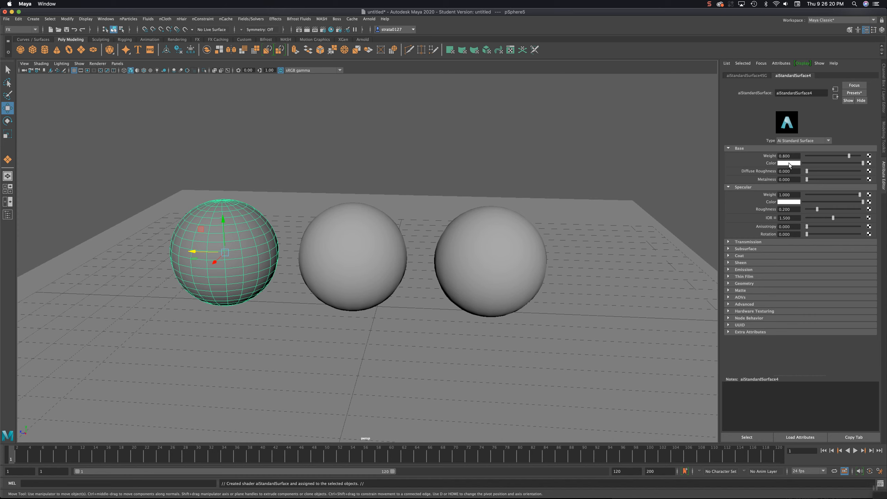
{"action": "left_click", "coordinate": [788, 162]}
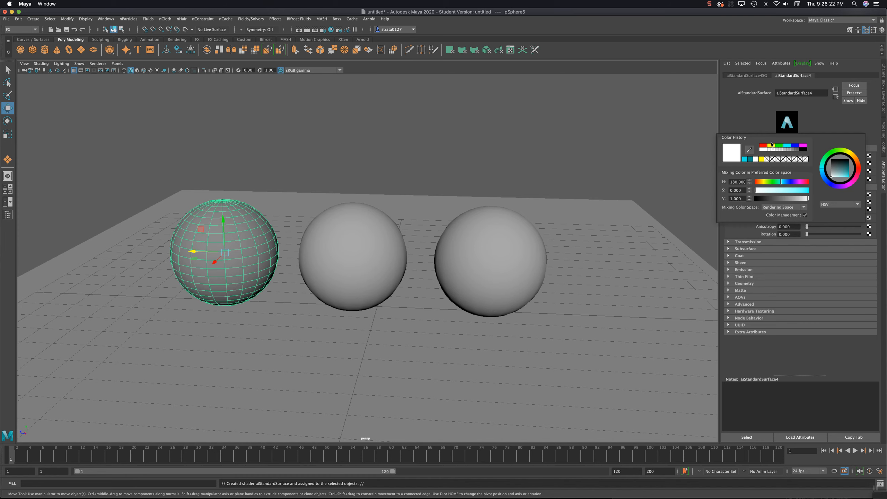
{"action": "left_click", "coordinate": [761, 159]}
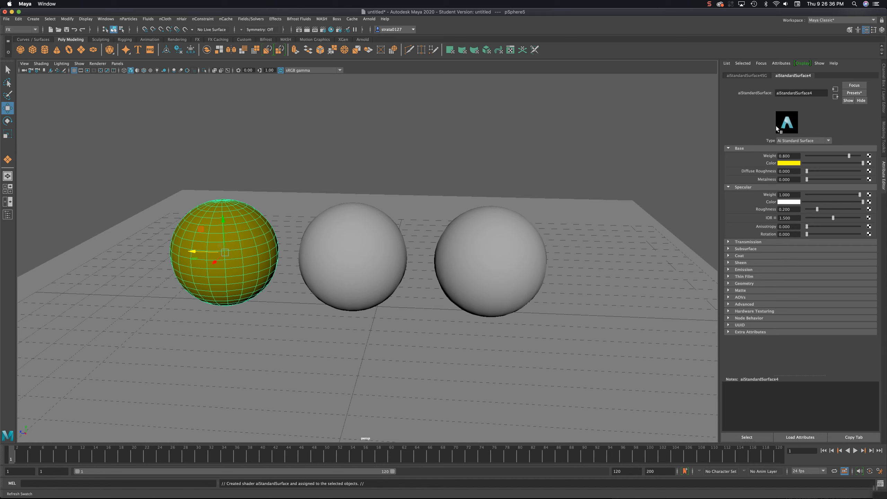
Open the Hypershade and examine the leftmost sphere's yellow material on the shader ball preview and in its attributes
{"action": "left_click", "coordinate": [331, 30]}
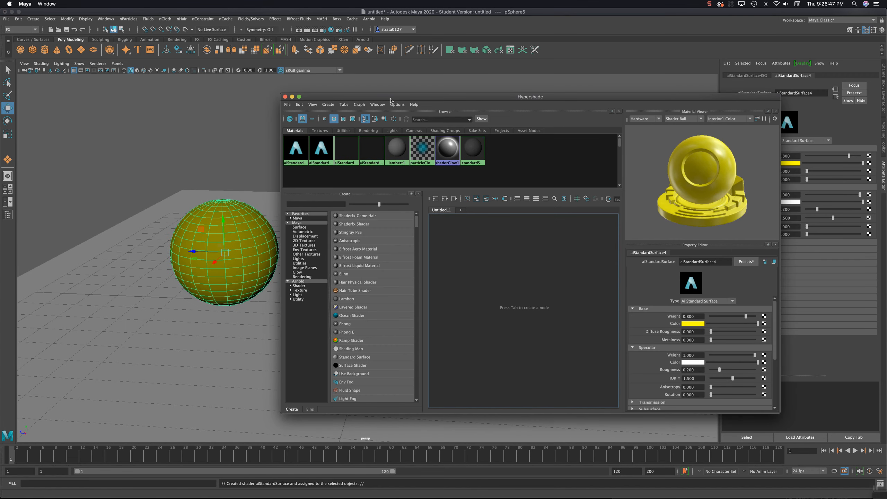
{"action": "left_click_drag", "start_coordinate": [390, 99], "coordinate": [324, 96]}
{"action": "left_click_drag", "start_coordinate": [505, 97], "coordinate": [467, 111]}
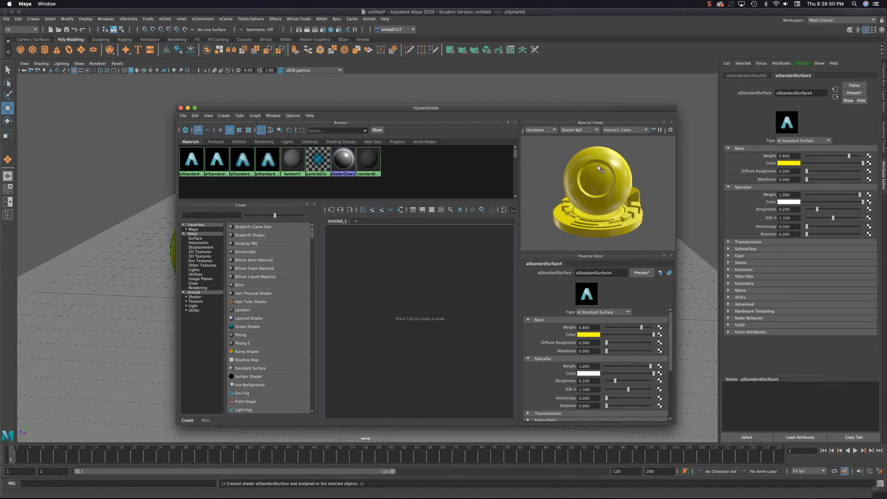
{"action": "left_click_drag", "start_coordinate": [595, 108], "coordinate": [505, 231]}
{"action": "left_click", "coordinate": [520, 199]}
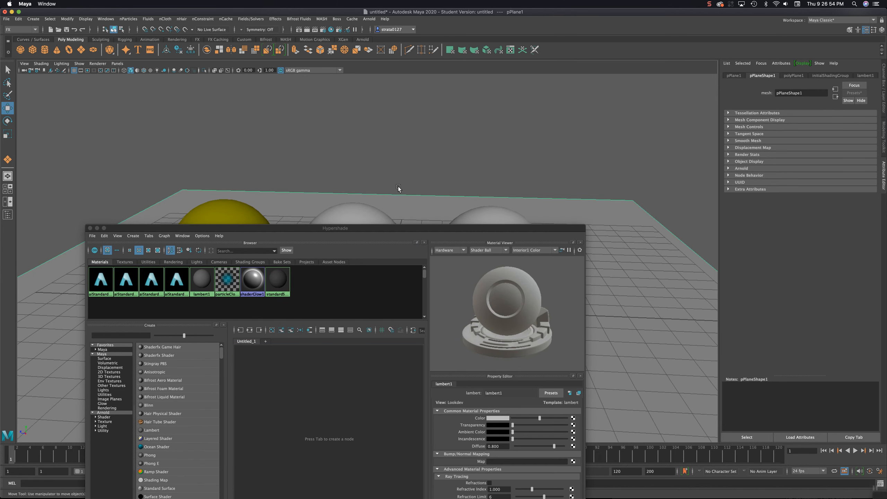
{"action": "left_click", "coordinate": [245, 214]}
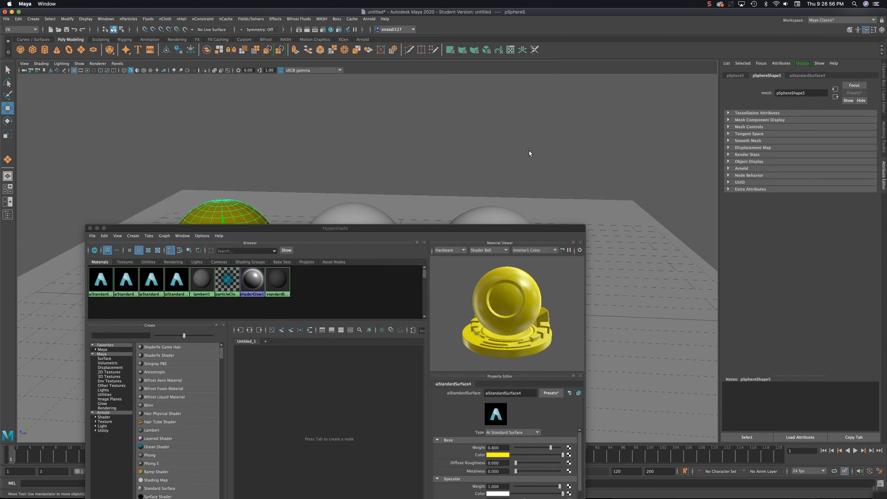
{"action": "left_click", "coordinate": [809, 75]}
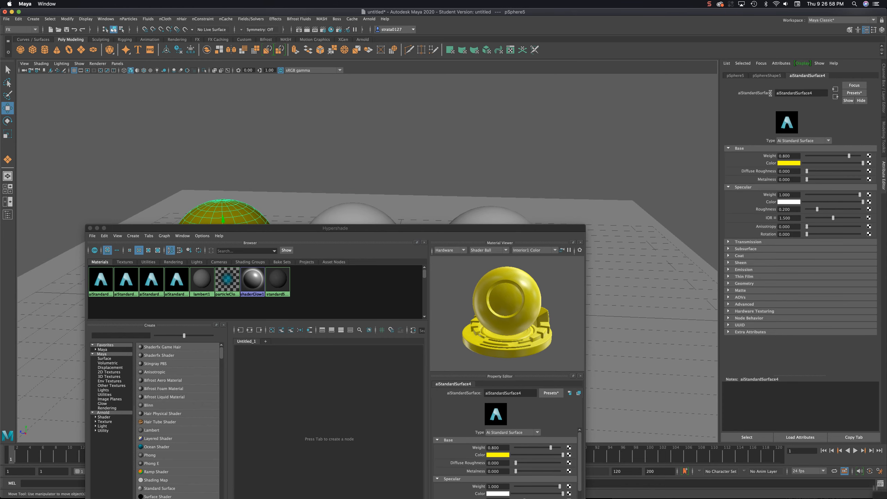
{"action": "left_click_drag", "start_coordinate": [503, 231], "coordinate": [603, 98]}
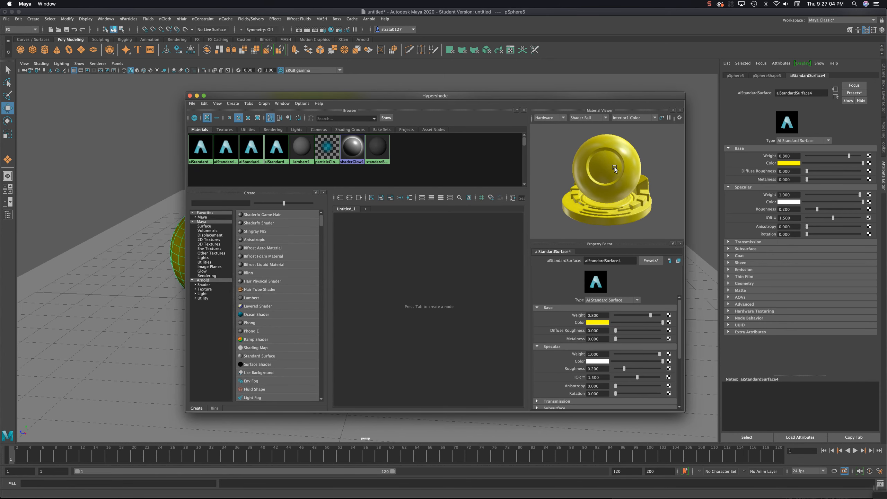
{"action": "left_click", "coordinate": [787, 164]}
{"action": "left_click", "coordinate": [787, 163]}
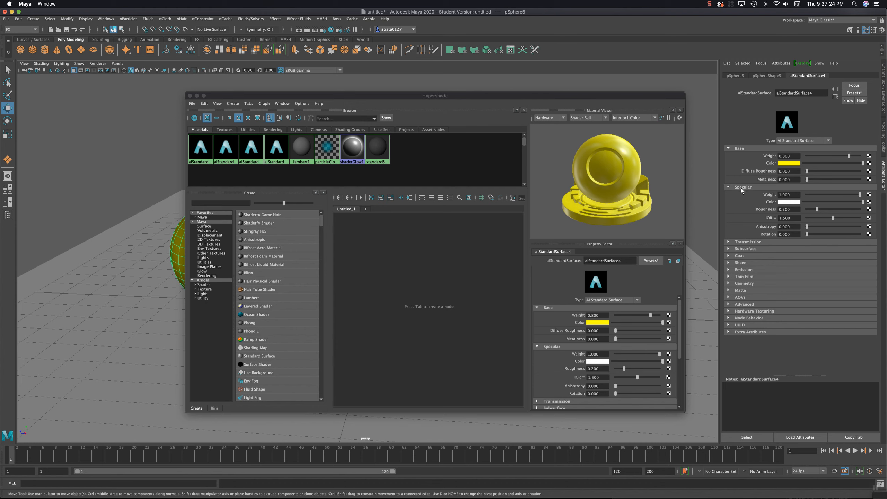
Try a specular weight of 0 on the yellow material and restore the weight to 1
{"action": "left_click", "coordinate": [792, 195]}
{"action": "left_click_drag", "start_coordinate": [860, 194], "coordinate": [833, 195]}
{"action": "type", "text": "0"}
{"action": "key", "text": "Return"}
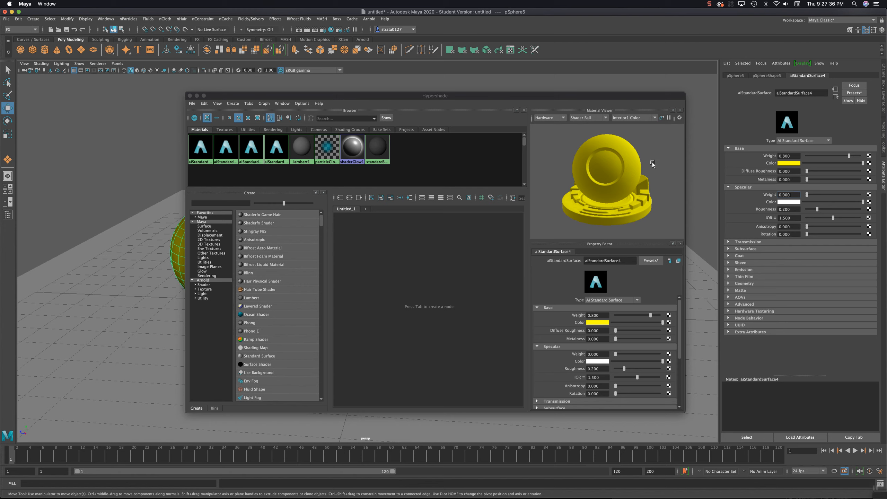
{"action": "left_click_drag", "start_coordinate": [807, 195], "coordinate": [862, 196]}
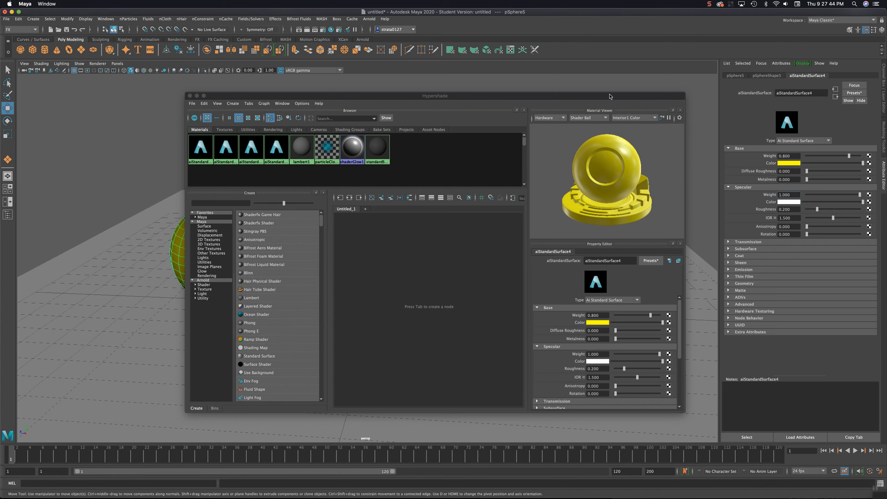
Move the Hypershade window aside and close it
{"action": "left_click_drag", "start_coordinate": [604, 97], "coordinate": [605, 125]}
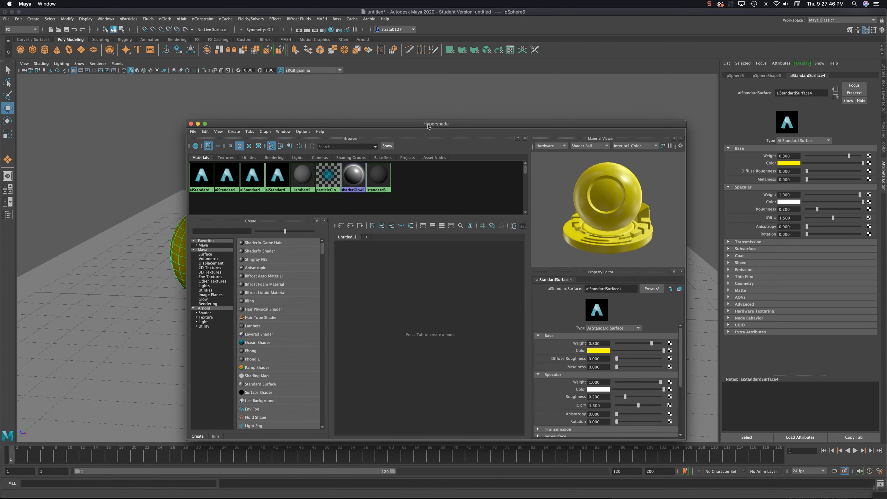
{"action": "left_click_drag", "start_coordinate": [427, 125], "coordinate": [480, 108]}
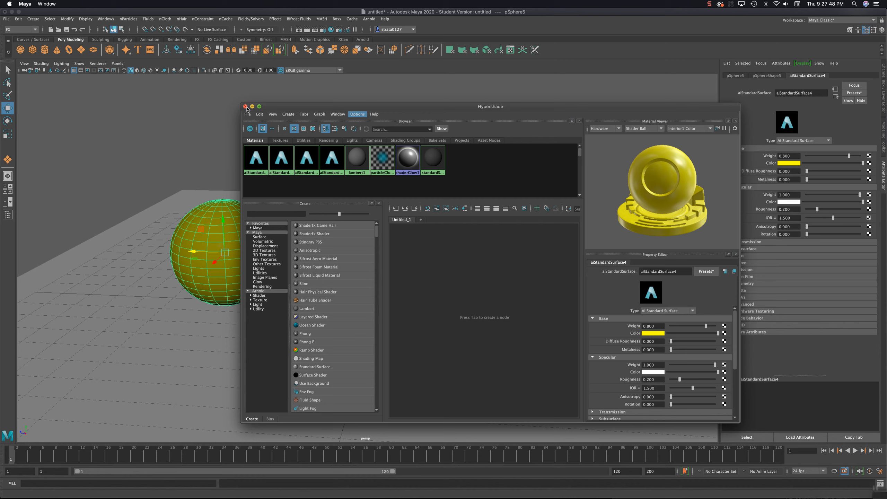
{"action": "left_click", "coordinate": [245, 107]}
Assign a new Arnold aiStandardSurface material to the middle sphere
{"action": "left_click", "coordinate": [355, 231]}
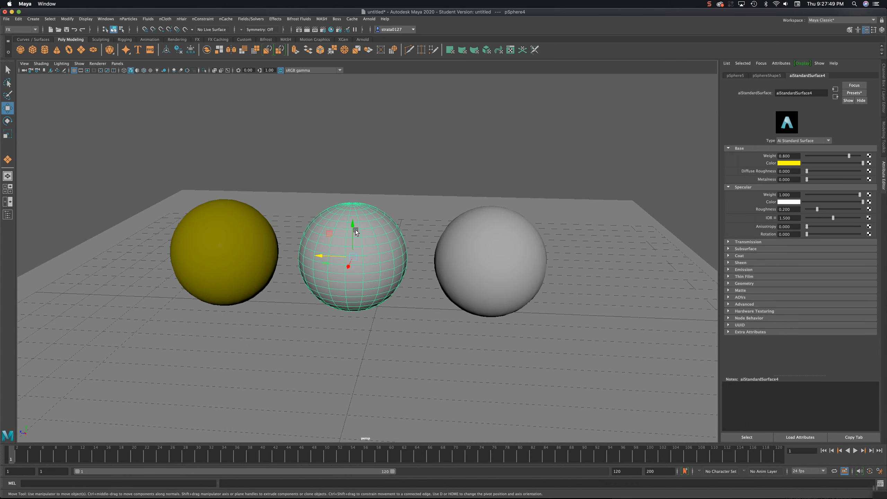
{"action": "right_click", "coordinate": [382, 232]}
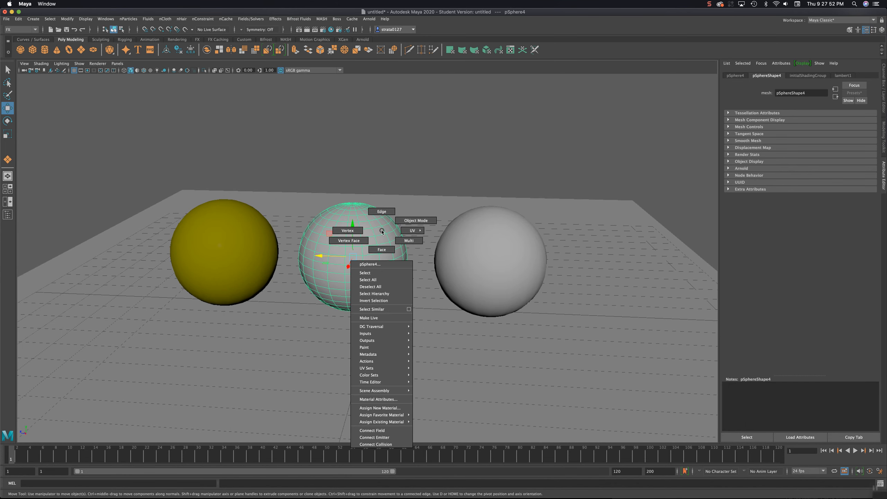
{"action": "left_click", "coordinate": [397, 409]}
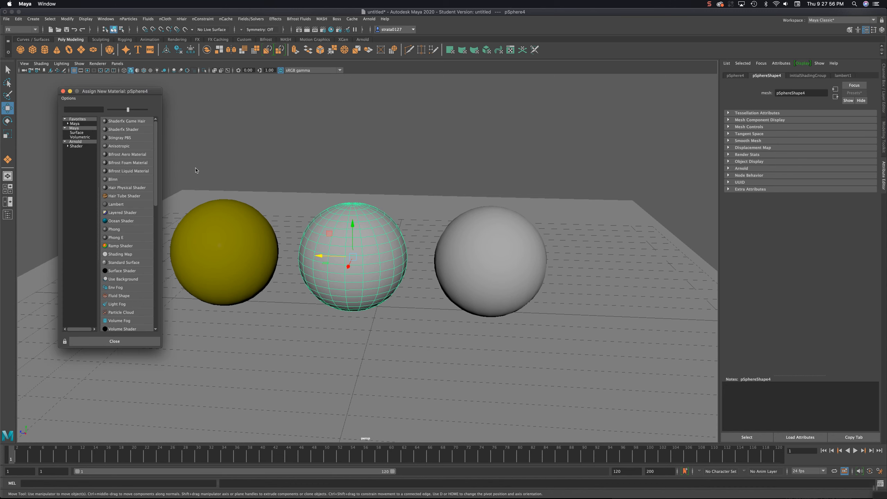
{"action": "left_click", "coordinate": [76, 142]}
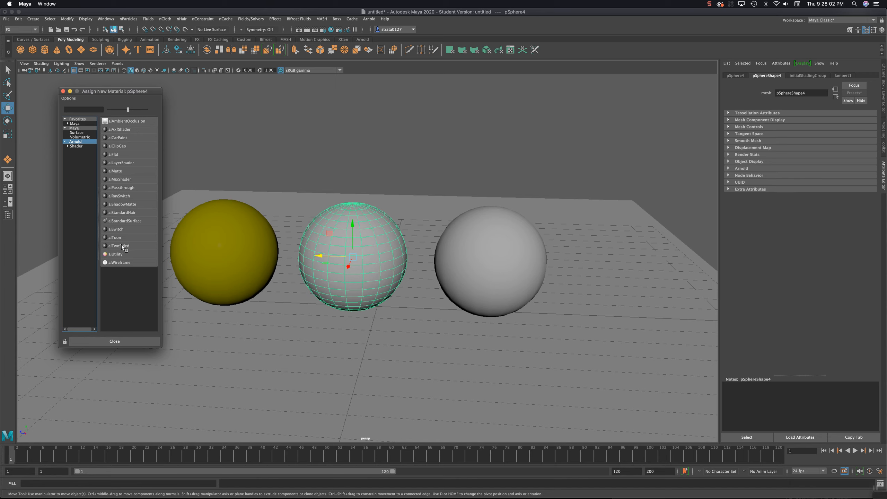
{"action": "left_click", "coordinate": [122, 221]}
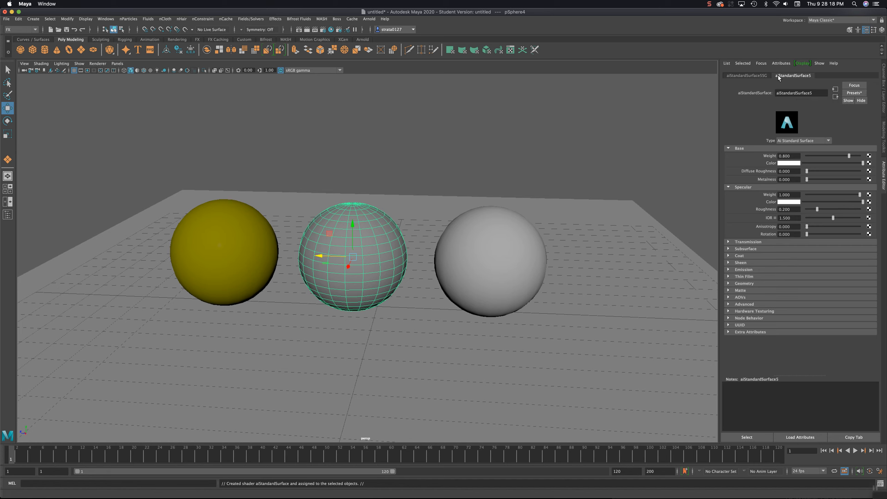
Apply the Gold preset to the middle sphere's aiStandardSurface material, fully replacing its current settings
{"action": "left_click", "coordinate": [852, 93]}
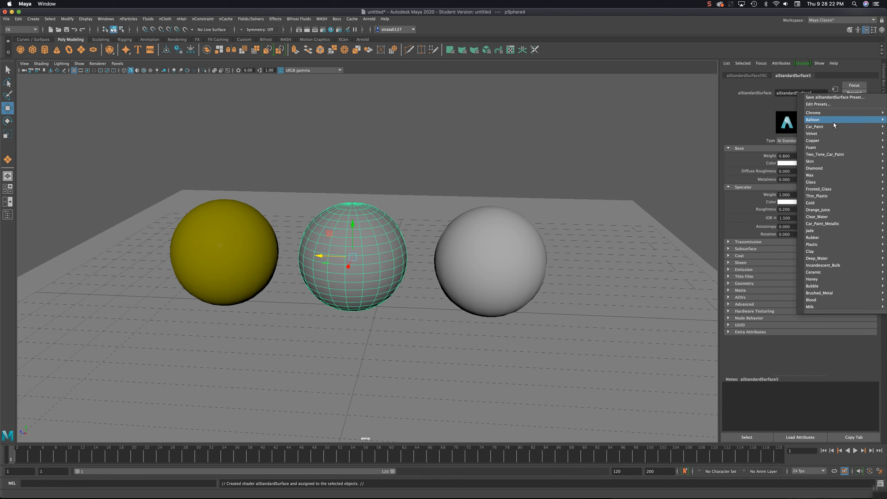
{"action": "mouse_move", "coordinate": [832, 146]}
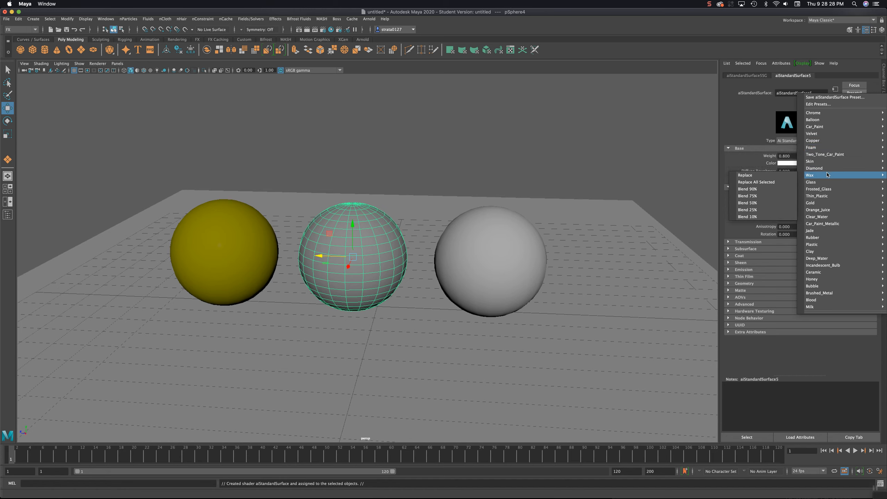
{"action": "mouse_move", "coordinate": [824, 237]}
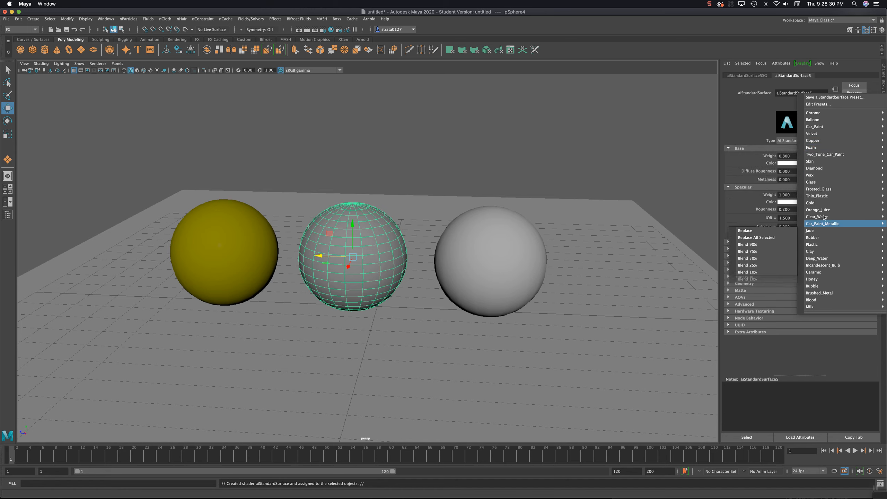
{"action": "mouse_move", "coordinate": [827, 158]}
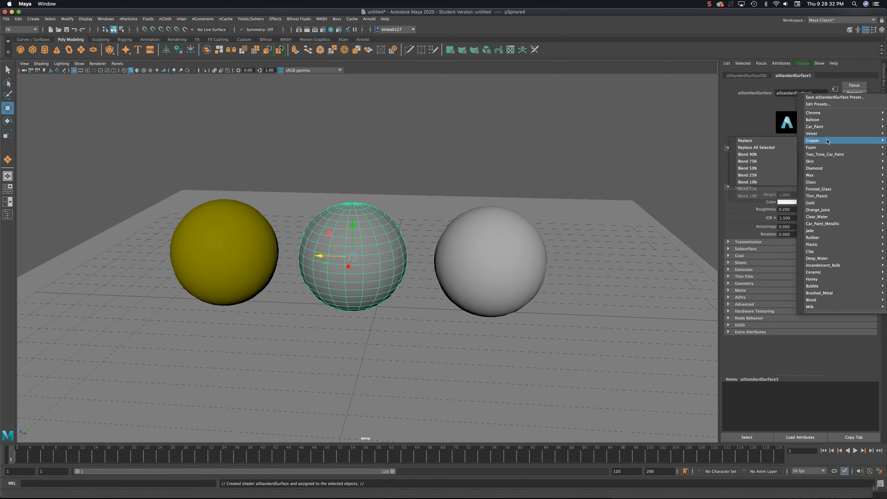
{"action": "mouse_move", "coordinate": [828, 126]}
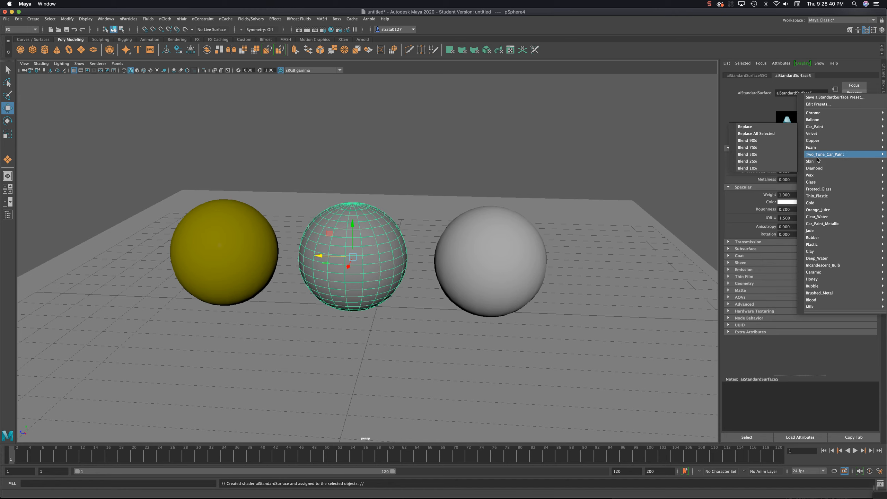
{"action": "mouse_move", "coordinate": [818, 203]}
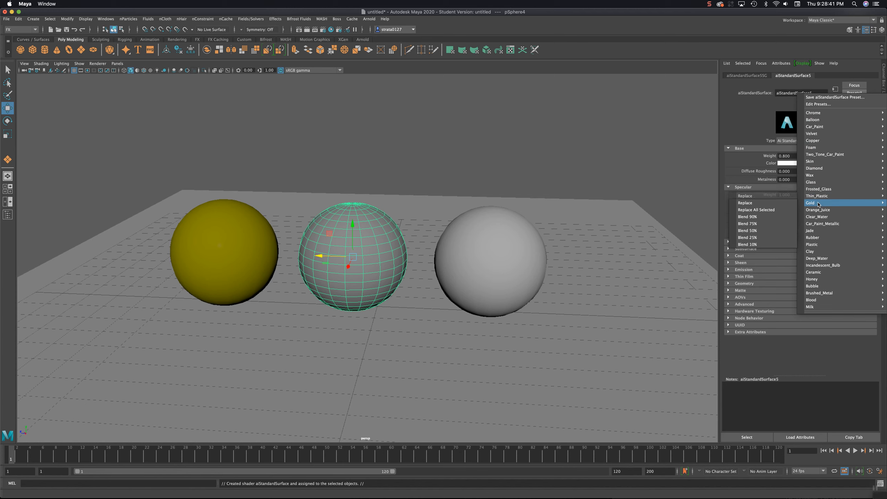
{"action": "left_click", "coordinate": [764, 202]}
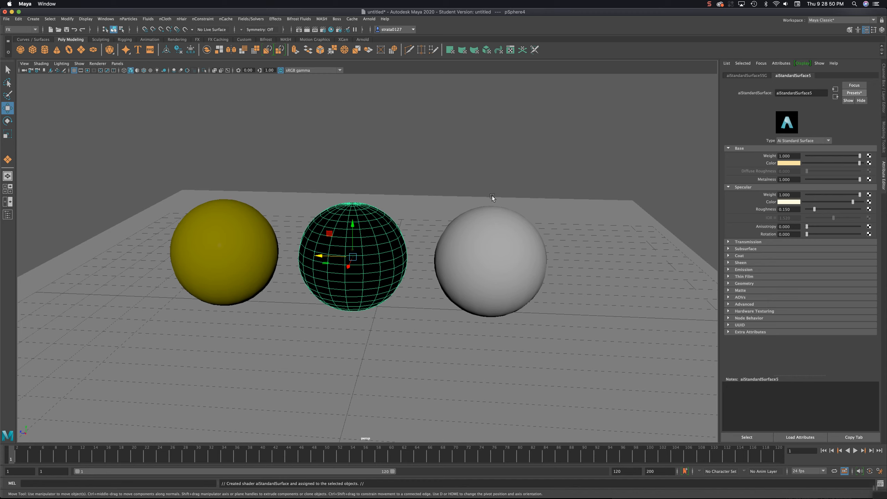
Open the Hypershade, place it below the tops of the spheres, and examine the middle sphere's gold material on the shader ball
{"action": "left_click", "coordinate": [331, 30]}
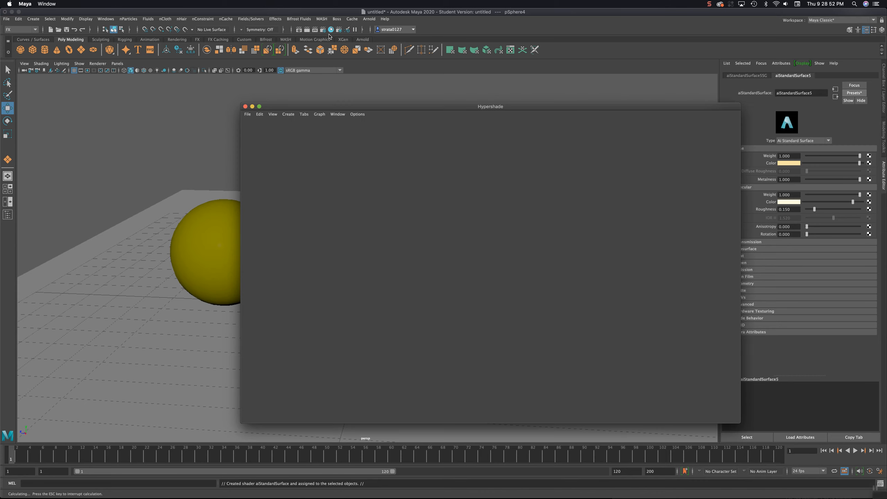
{"action": "left_click_drag", "start_coordinate": [574, 106], "coordinate": [397, 210]}
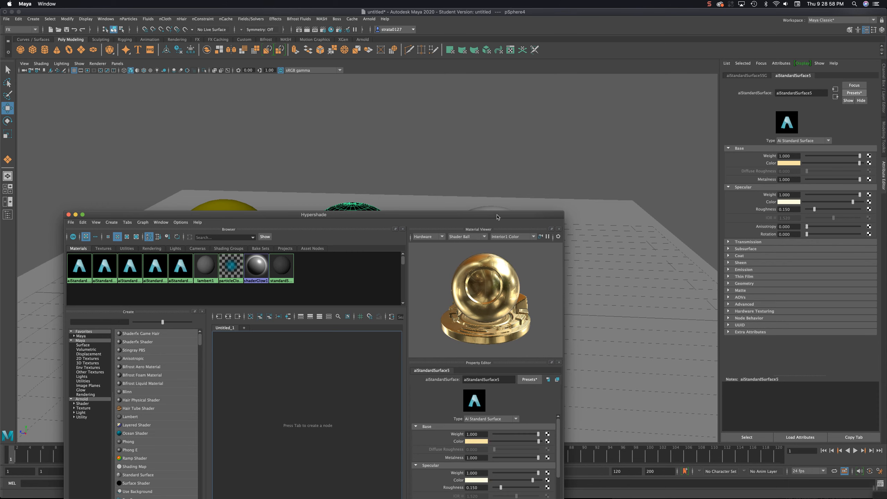
{"action": "left_click_drag", "start_coordinate": [496, 216], "coordinate": [482, 253]}
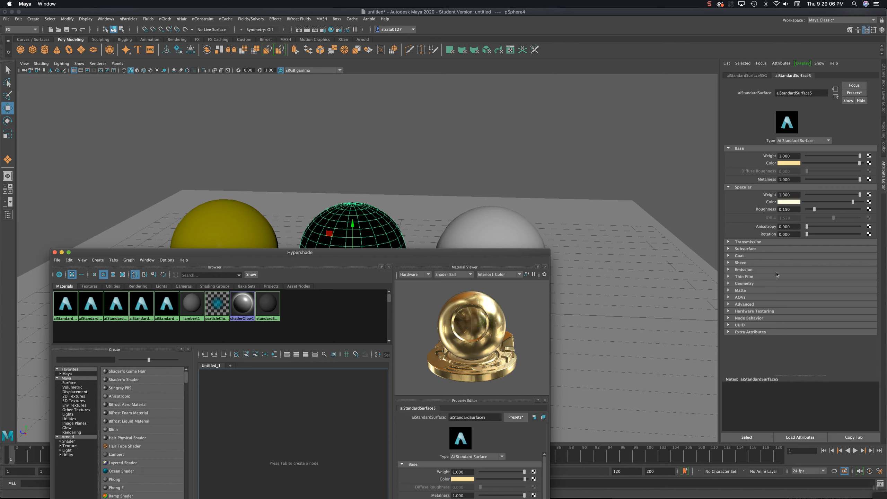
Try blending the Wax preset at 50% into the middle sphere's gold material and check it on the shader ball preview
{"action": "left_click", "coordinate": [852, 93]}
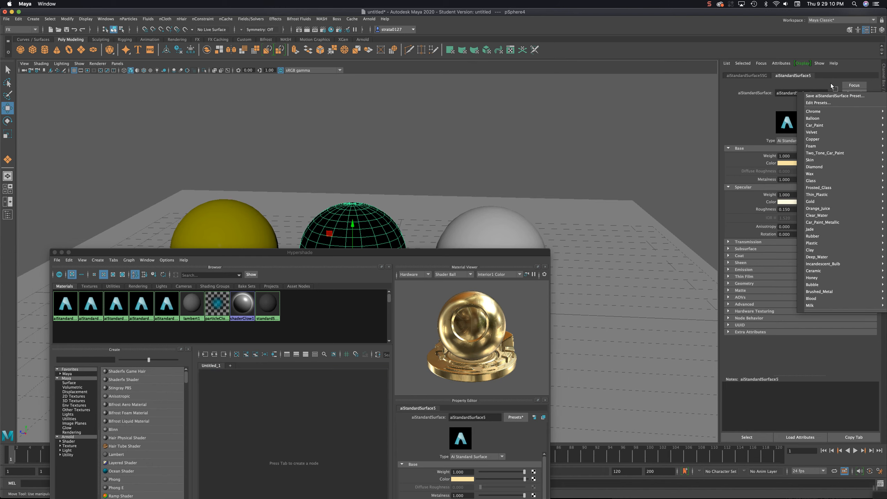
{"action": "left_click", "coordinate": [786, 75]}
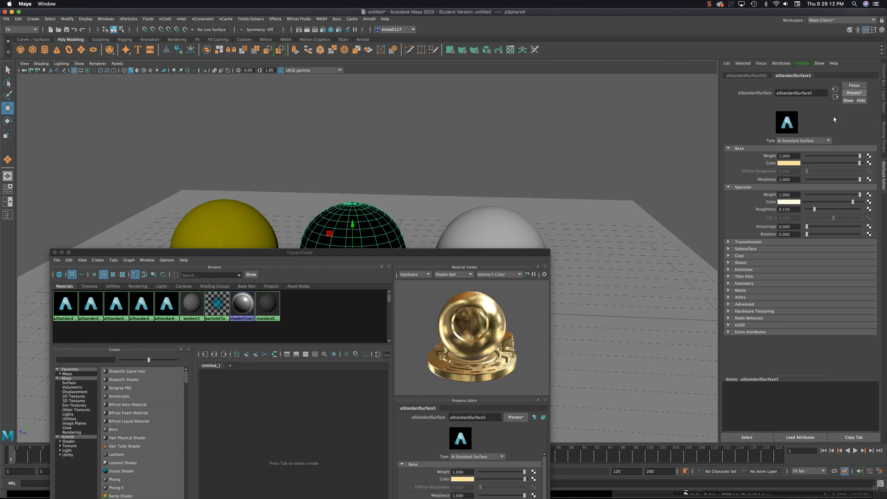
{"action": "left_click", "coordinate": [855, 93]}
{"action": "mouse_move", "coordinate": [836, 217]}
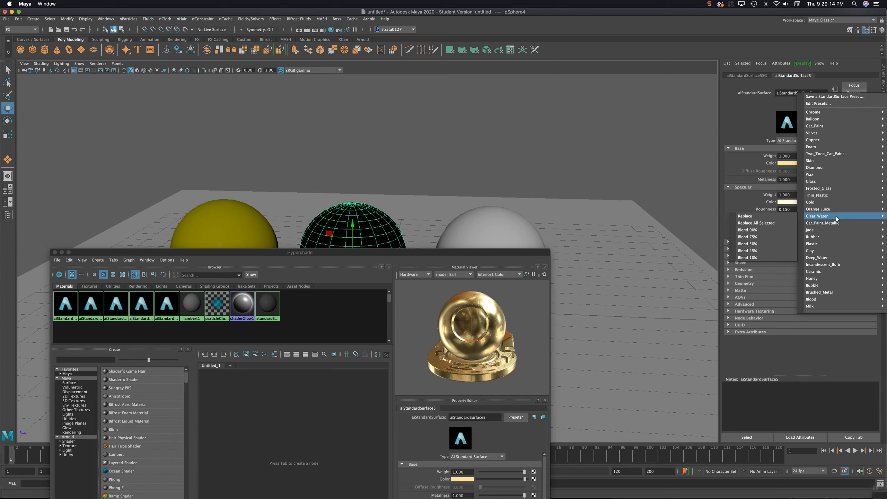
{"action": "mouse_move", "coordinate": [825, 177]}
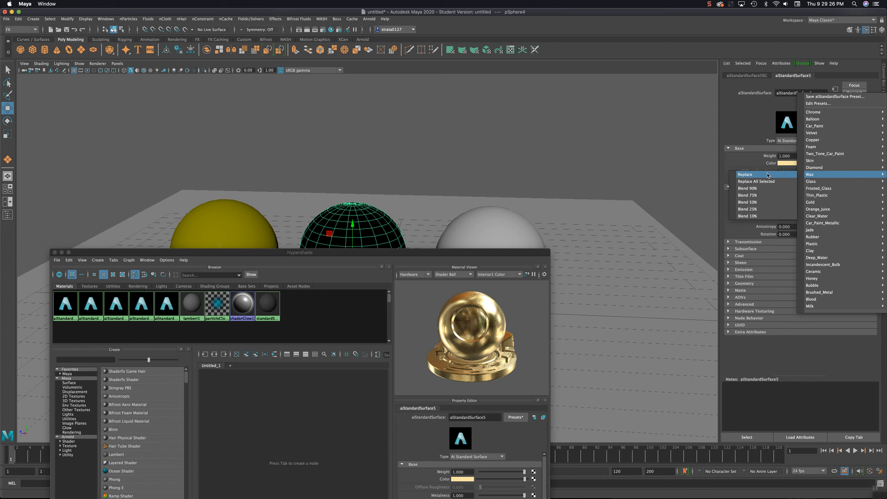
{"action": "left_click", "coordinate": [758, 202]}
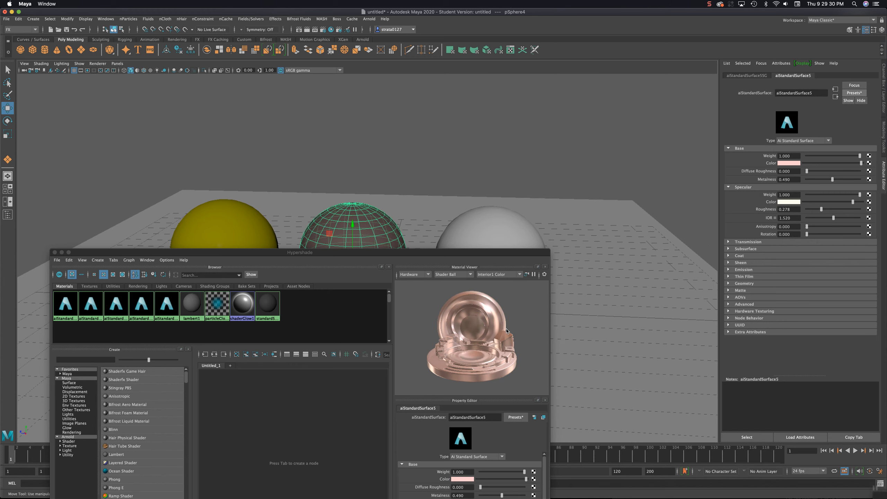
{"action": "mouse_move", "coordinate": [496, 253]}
{"action": "left_mouse_down"}
{"action": "mouse_move", "coordinate": [476, 304]}
{"action": "mouse_move", "coordinate": [504, 267]}
{"action": "left_mouse_up"}
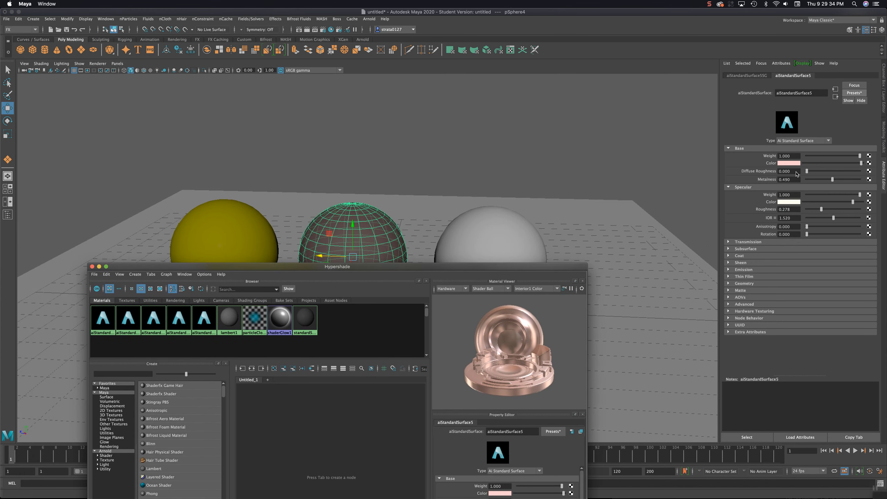
Replace the middle sphere's blended material settings with the full Gold preset and close the Hypershade
{"action": "left_click", "coordinate": [854, 93]}
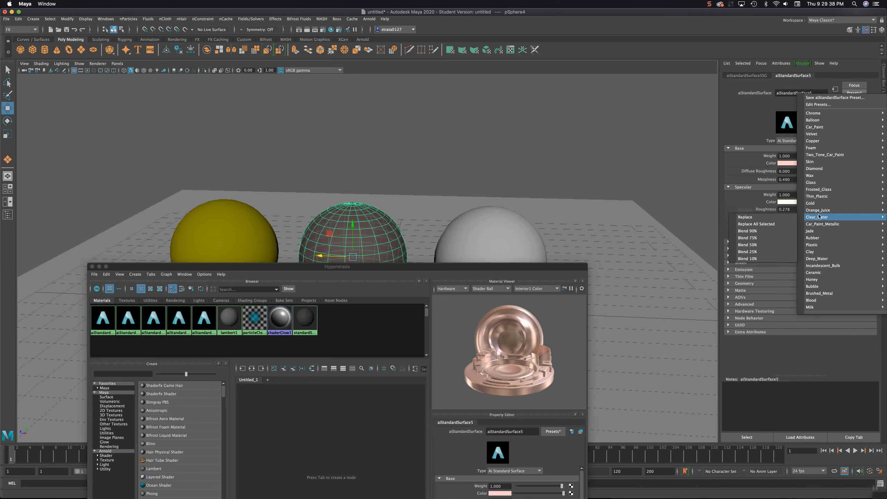
{"action": "mouse_move", "coordinate": [815, 203]}
{"action": "left_click", "coordinate": [770, 206]}
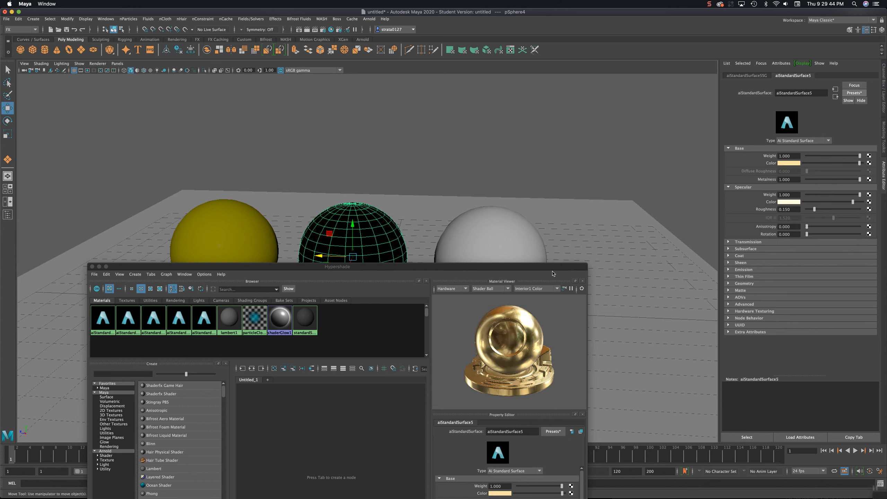
{"action": "left_click_drag", "start_coordinate": [533, 266], "coordinate": [549, 123]}
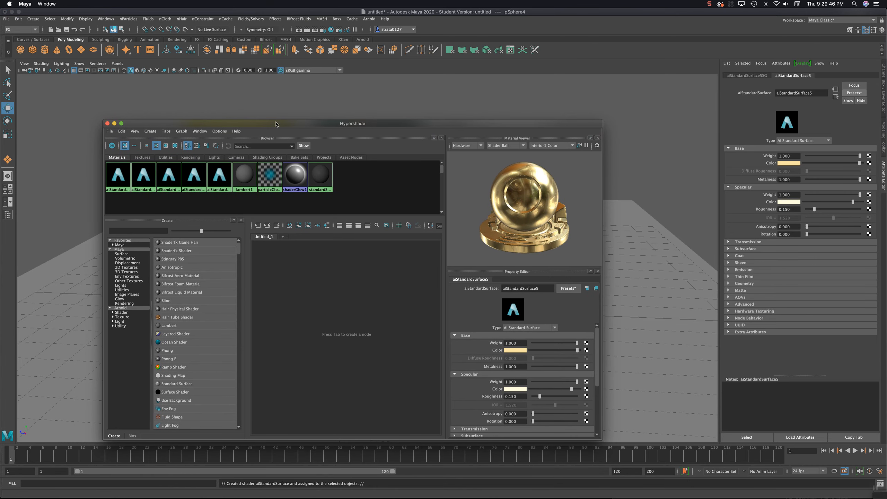
{"action": "left_click", "coordinate": [107, 123]}
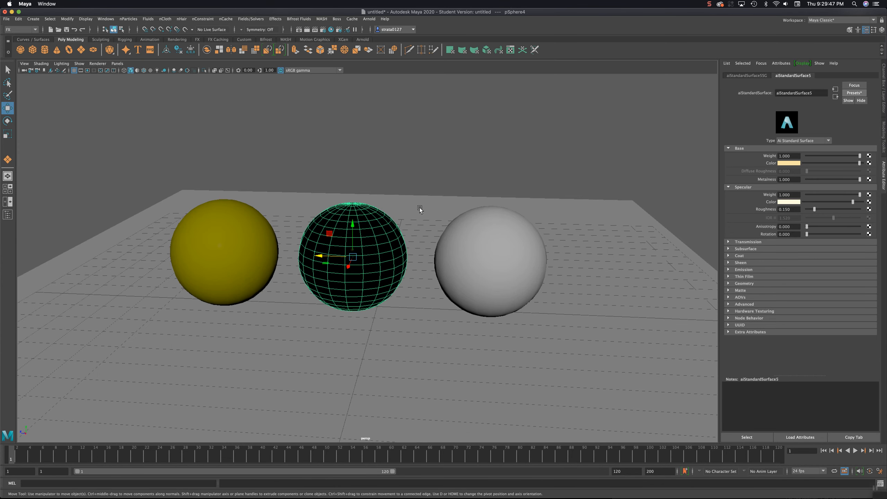
Assign the existing yellow material aiStandardSurface4 to the rightmost sphere
{"action": "left_click", "coordinate": [502, 245]}
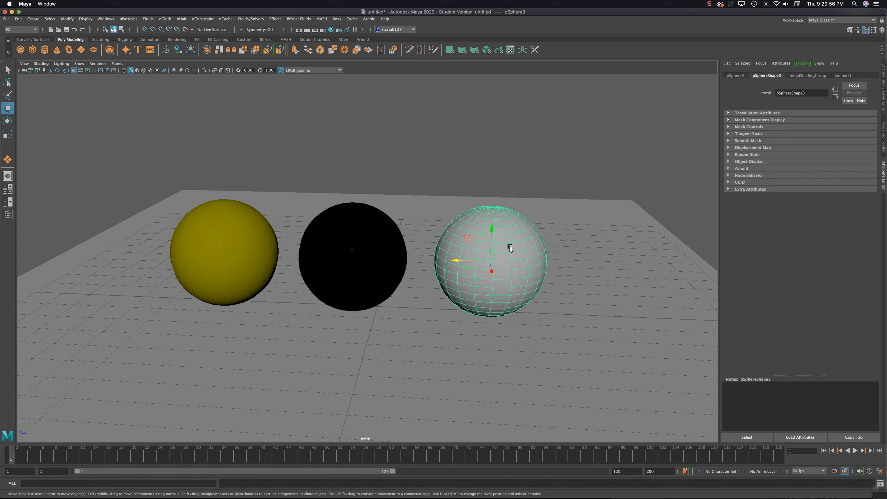
{"action": "right_click", "coordinate": [510, 247]}
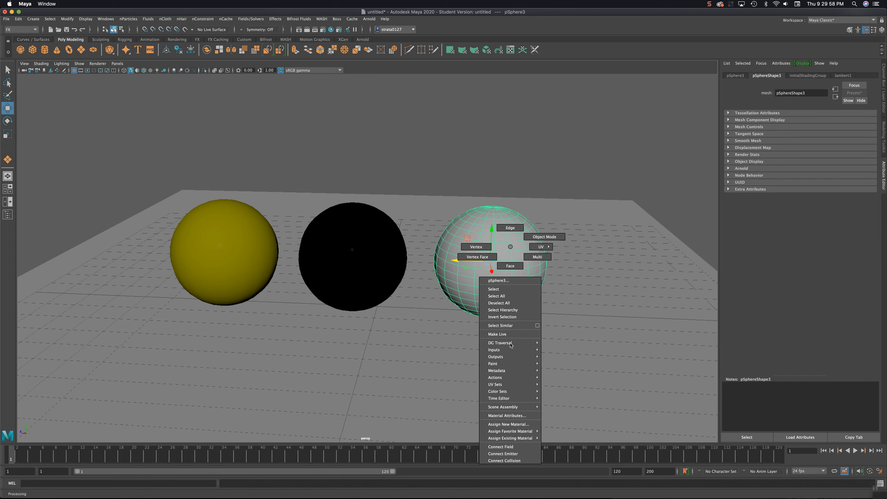
{"action": "mouse_move", "coordinate": [513, 440]}
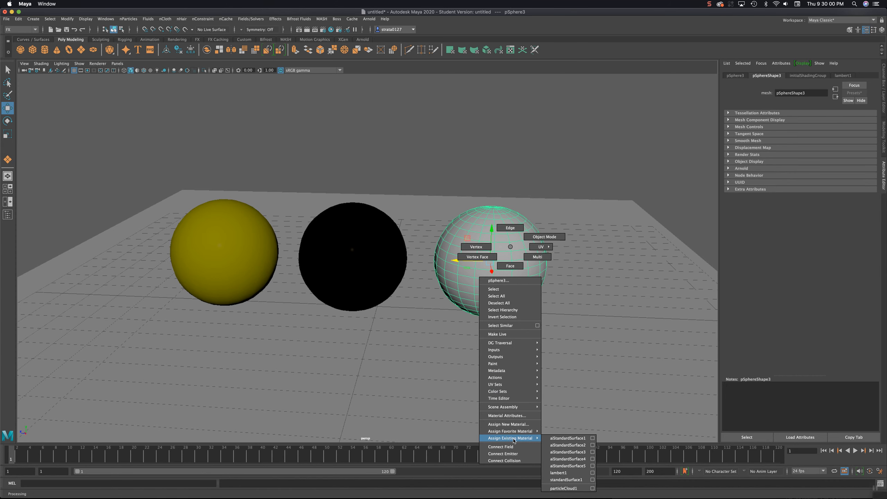
{"action": "left_click", "coordinate": [568, 459]}
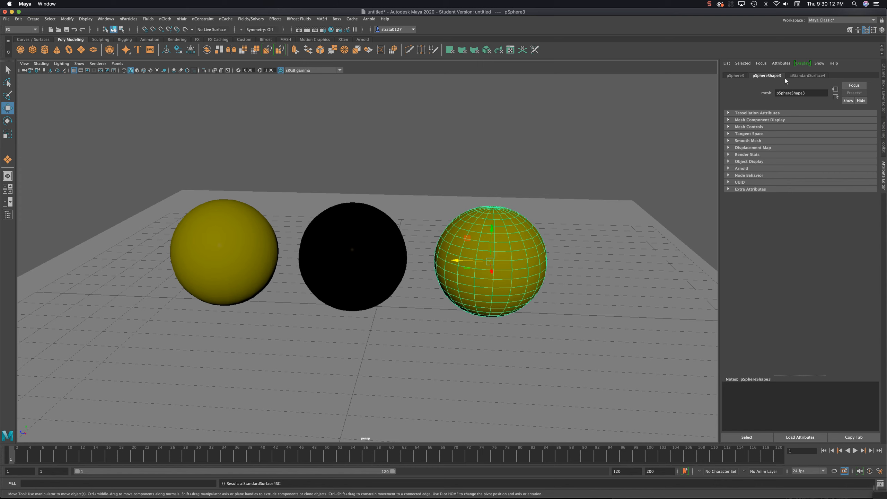
Show the attributes of the rightmost sphere's yellow material and open its name for editing
{"action": "left_click", "coordinate": [802, 75]}
{"action": "double_click", "coordinate": [812, 94]}
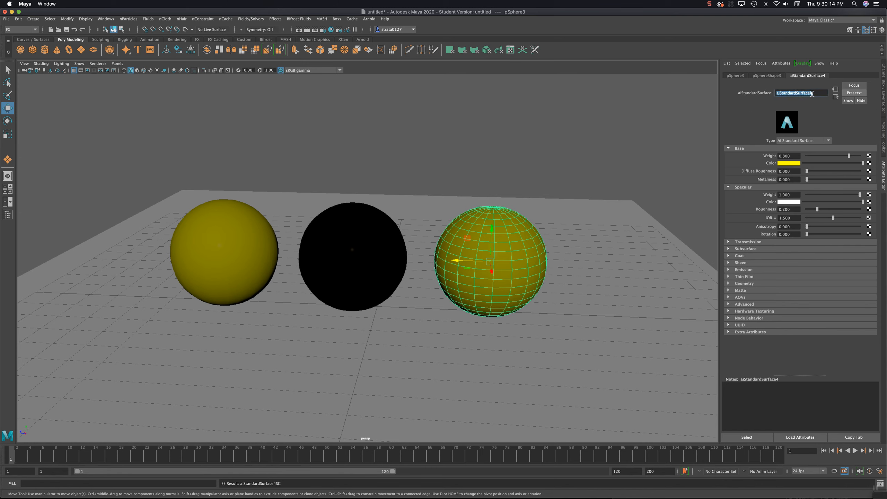